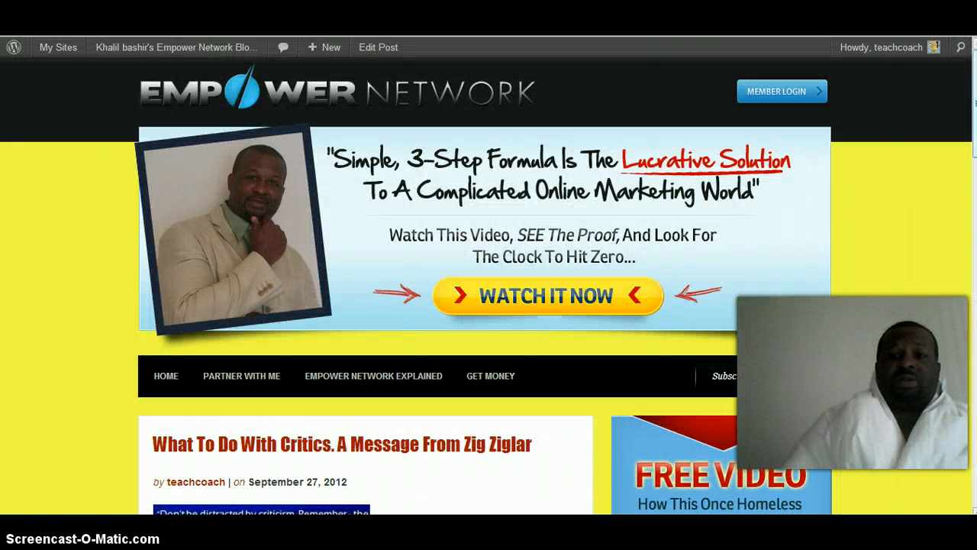
scroll(489, 282, "down", 3)
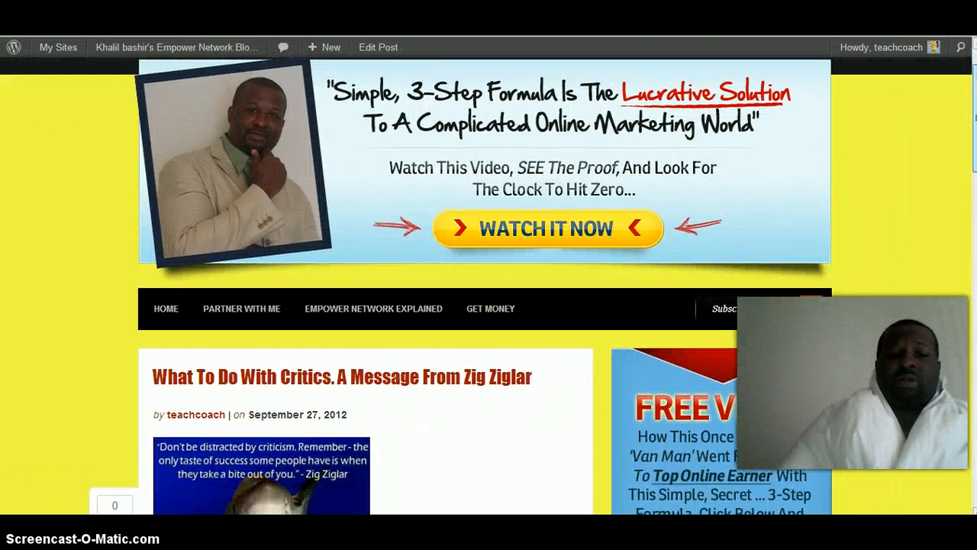
scroll(489, 282, "down", 5)
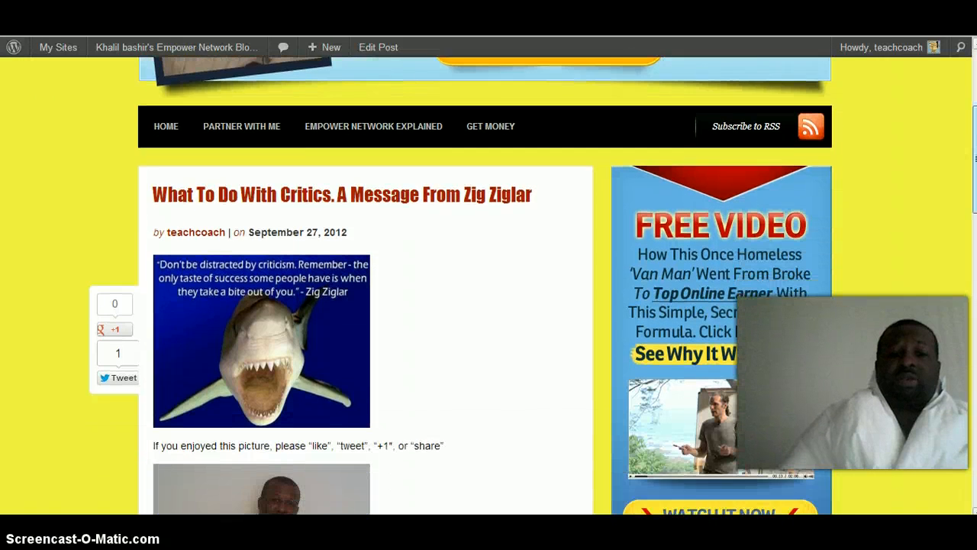
scroll(155, 332, "up", 8)
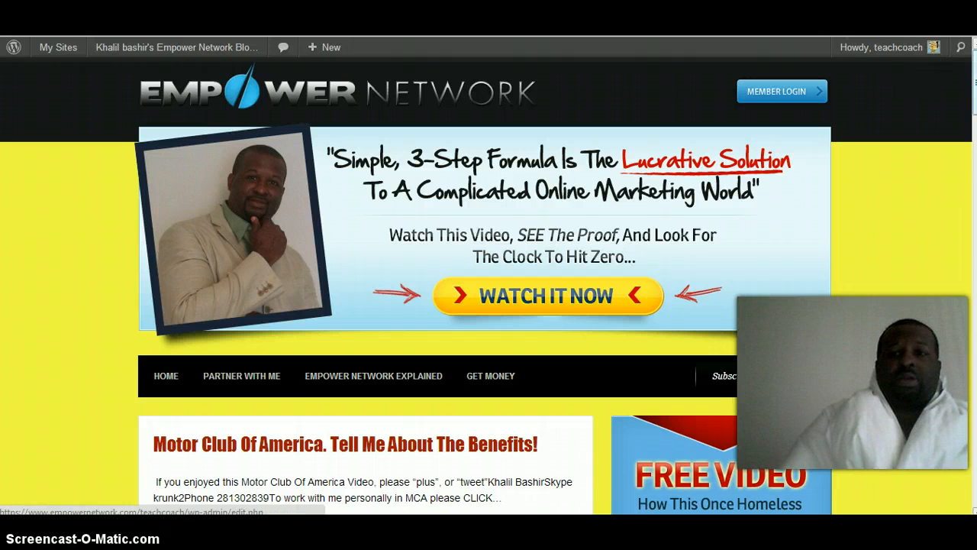
Go through the blog's post list to its end and open the page of older posts
scroll(489, 283, "down", 10)
scroll(489, 283, "down", 8)
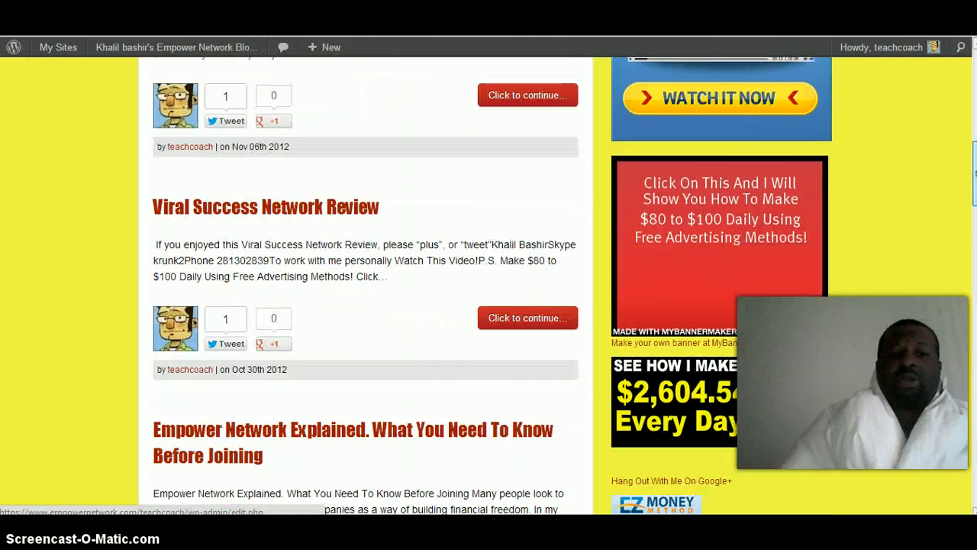
scroll(489, 282, "down", 9)
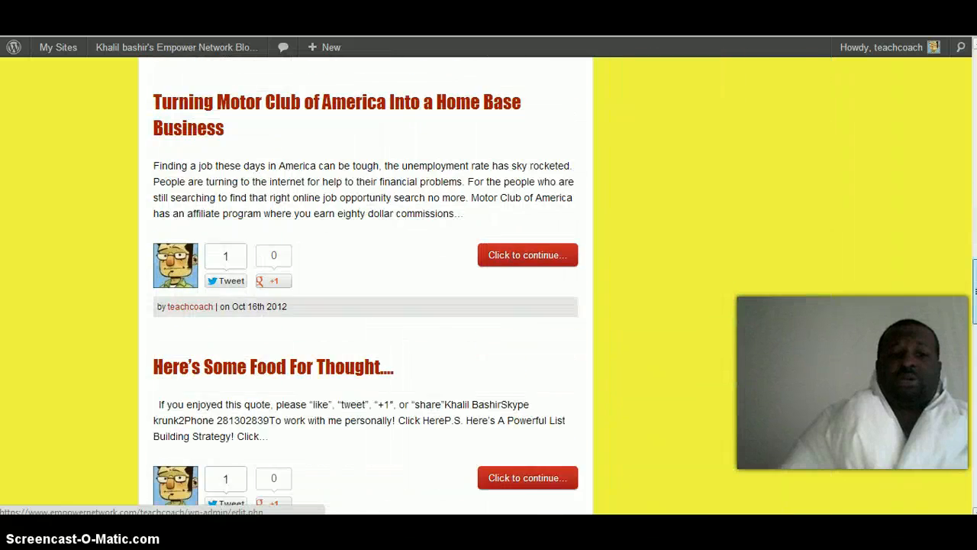
scroll(488, 282, "down", 8)
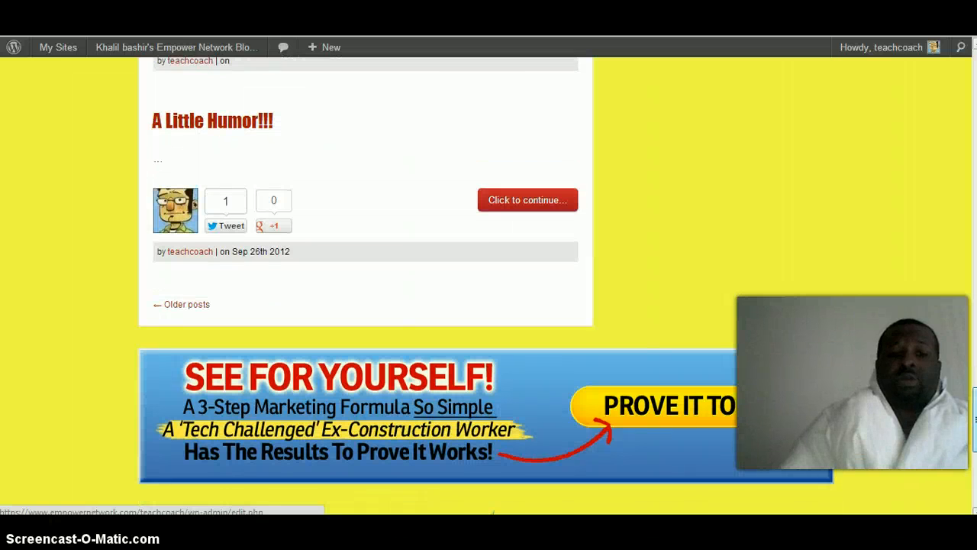
scroll(488, 283, "up", 2)
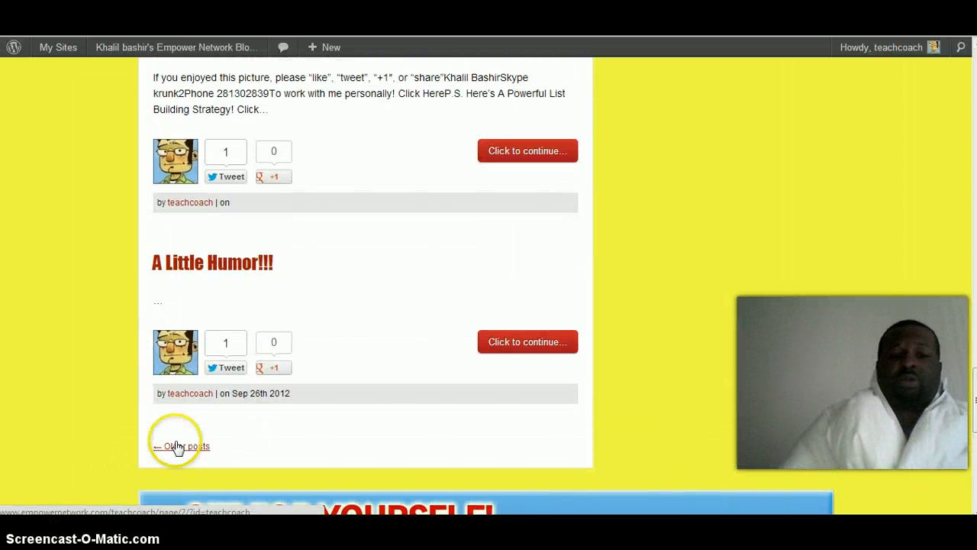
left_click(159, 449)
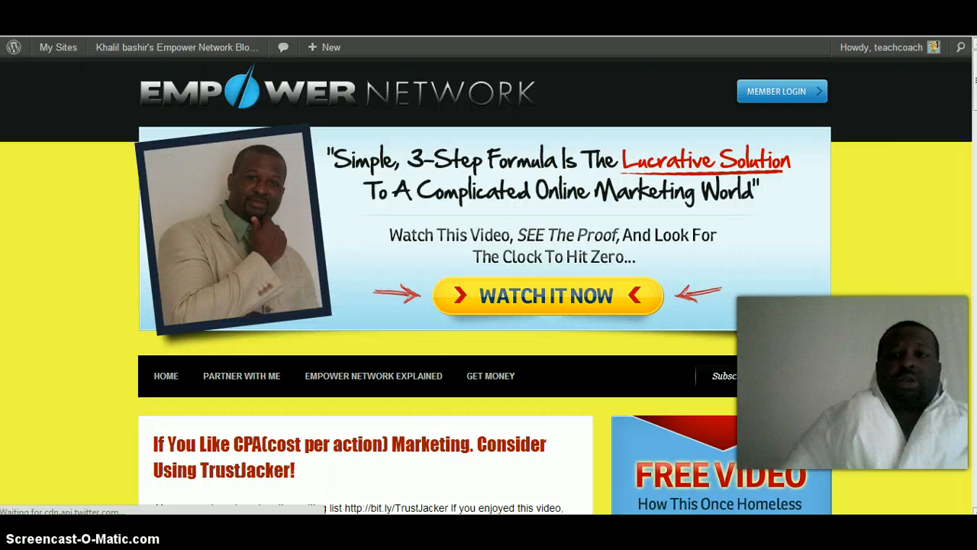
Find the post "How To Post To Multiple Linked In Groups At One Time" among the older posts and copy its title
scroll(489, 282, "down", 1)
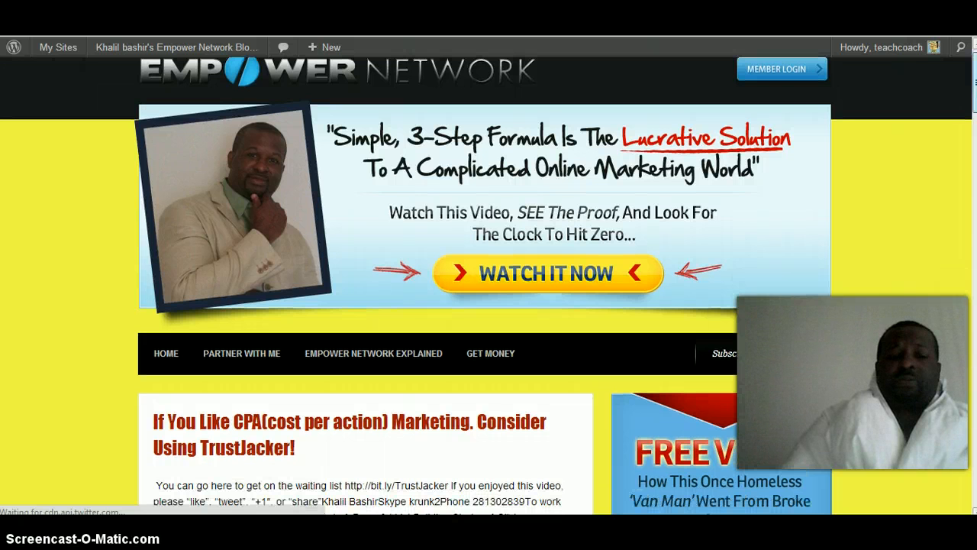
scroll(488, 282, "down", 6)
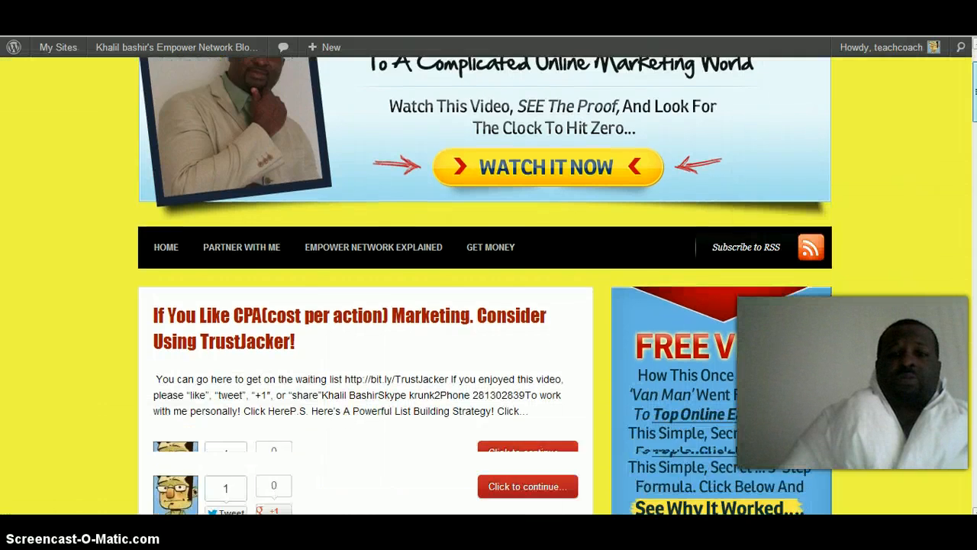
scroll(488, 281, "down", 4)
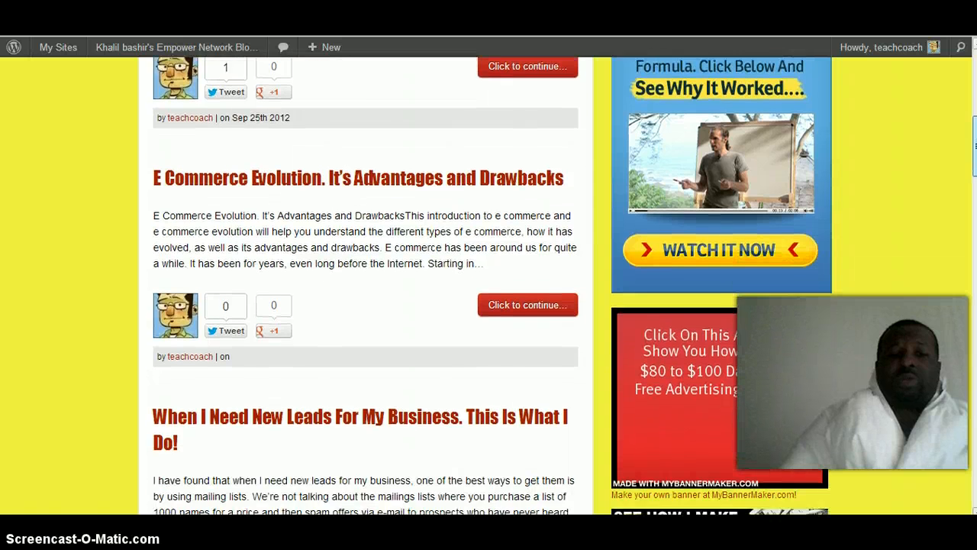
scroll(489, 282, "down", 2)
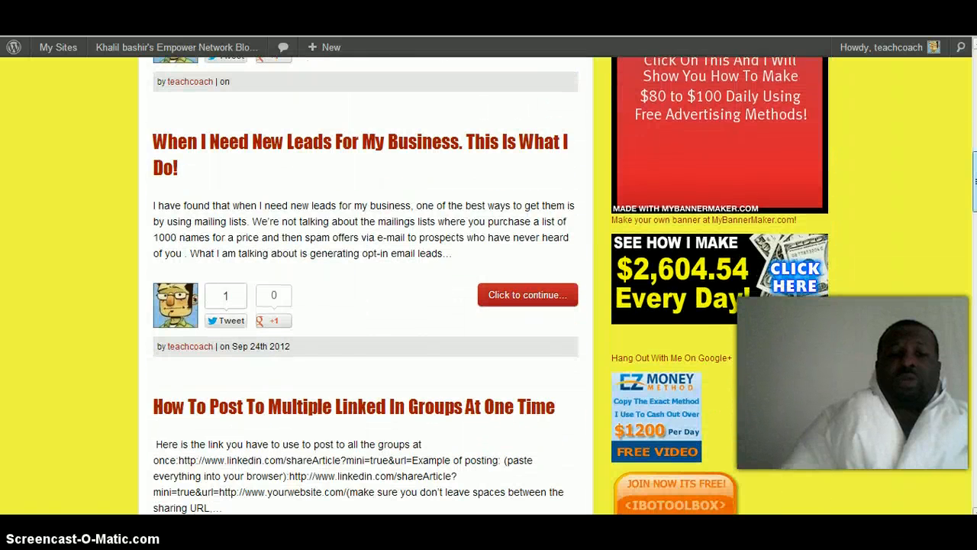
scroll(489, 282, "up", 1)
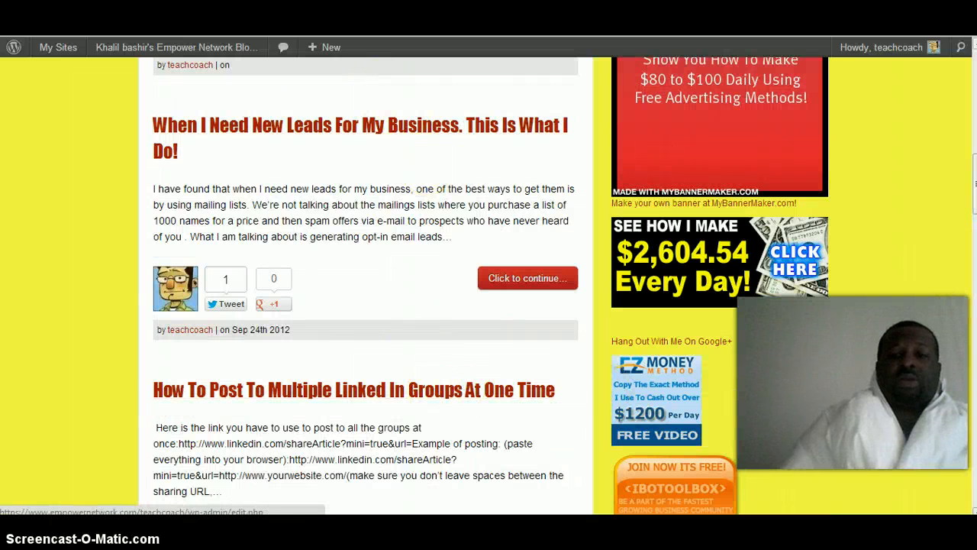
scroll(969, 300, "down", 3)
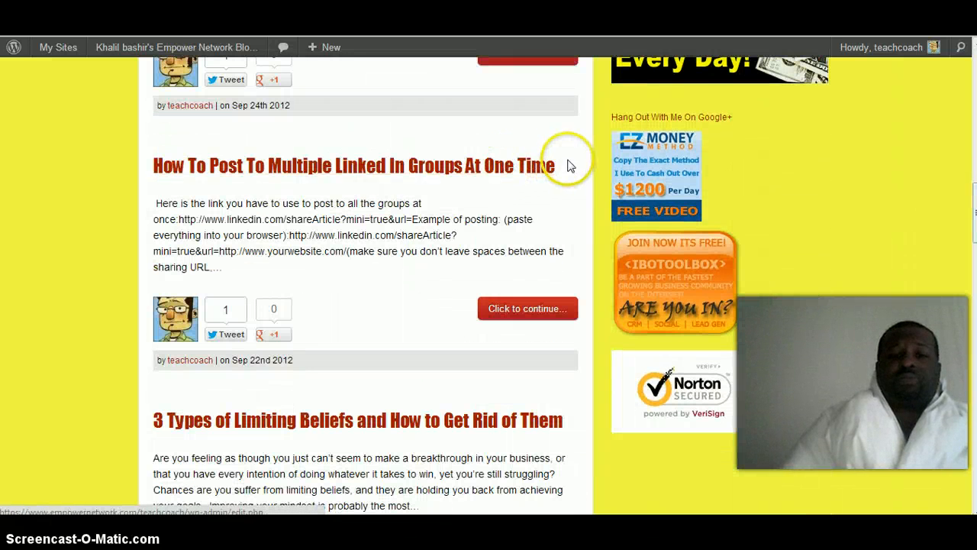
left_click_drag(555, 160, 152, 147)
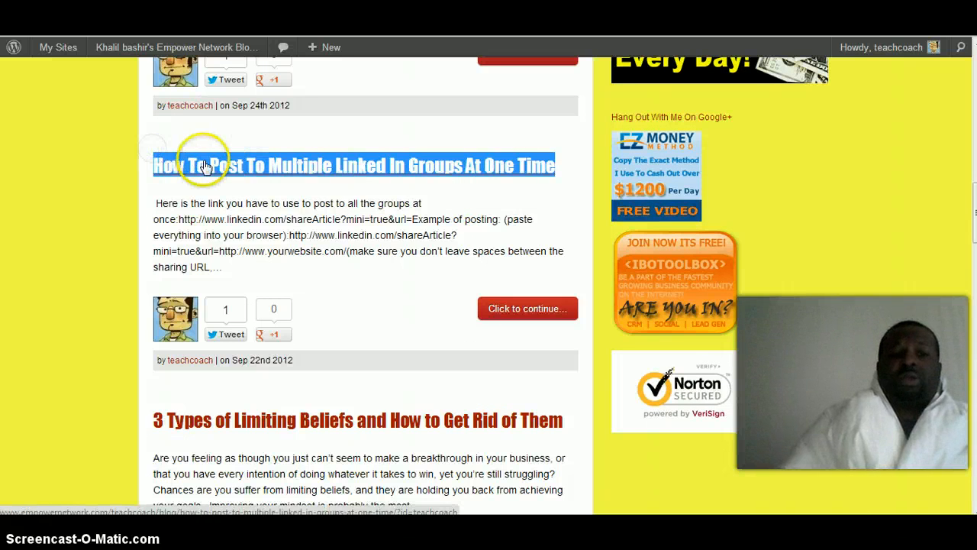
right_click(203, 159)
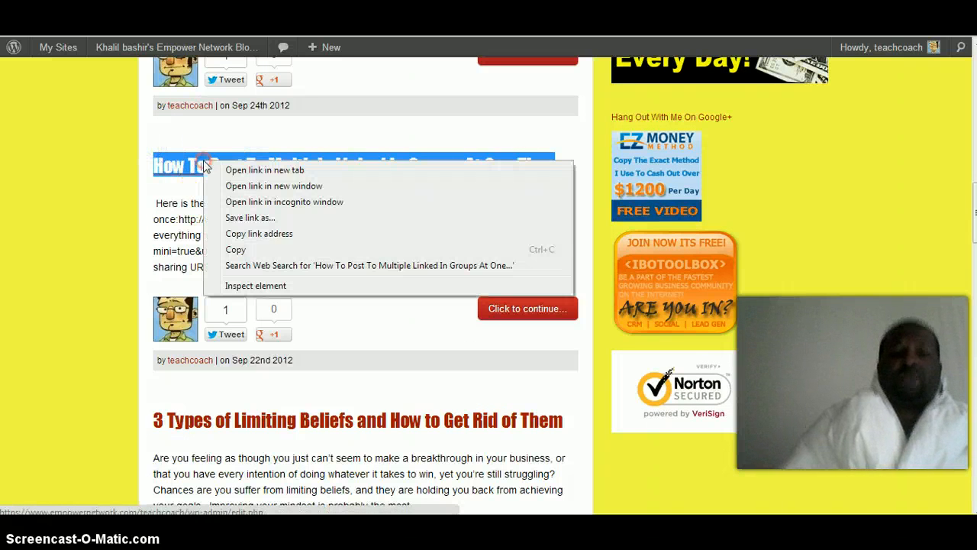
left_click(237, 249)
Switch to IBOtoolbox and paste the copied post title as the link text in the Profile Links Editor
key("ctrl+Tab")
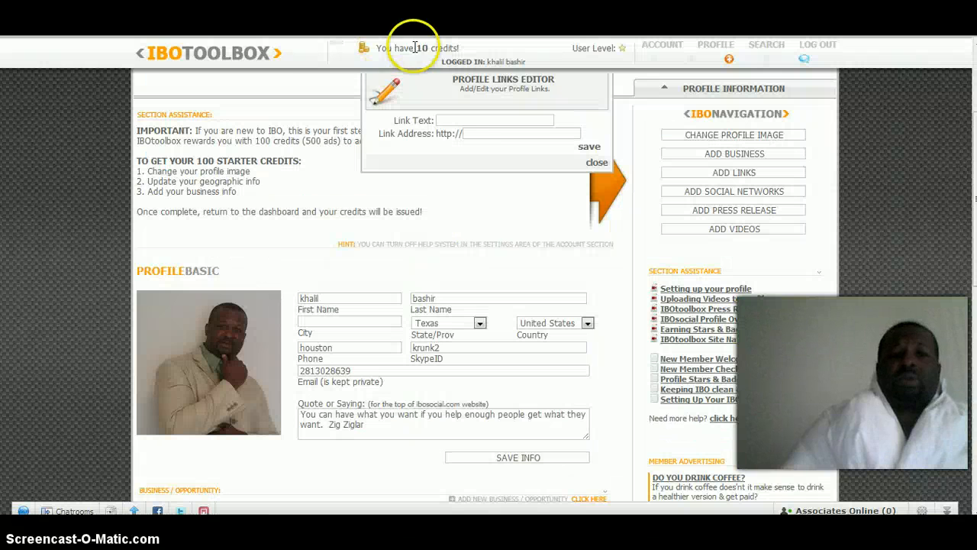
left_click(476, 120)
right_click(476, 120)
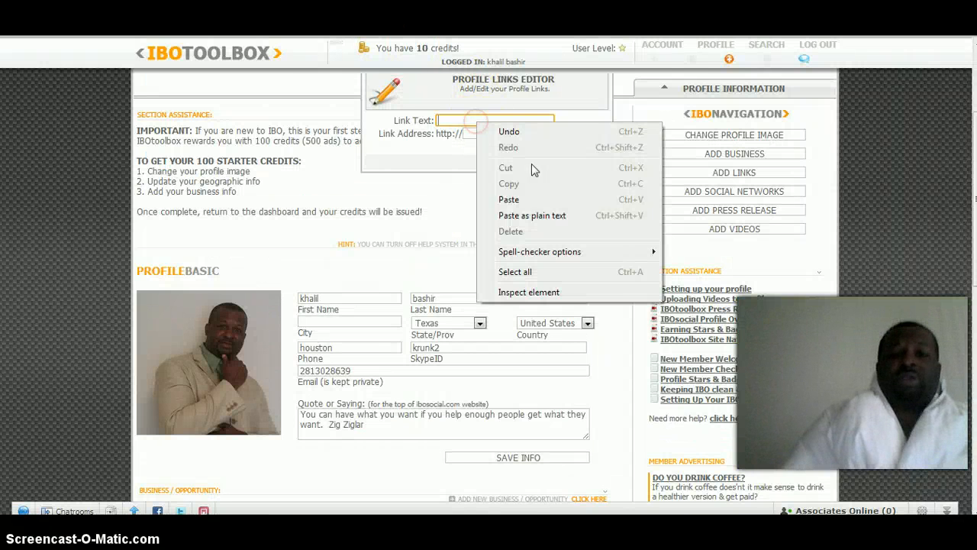
left_click(527, 197)
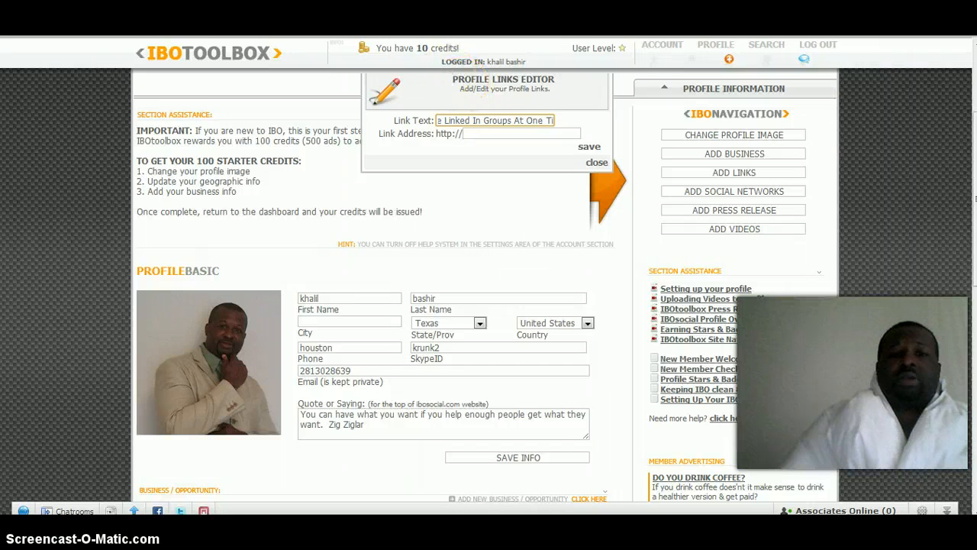
Return to the blog, open the full post about posting to multiple LinkedIn groups, and copy its web address
key("ctrl+Tab")
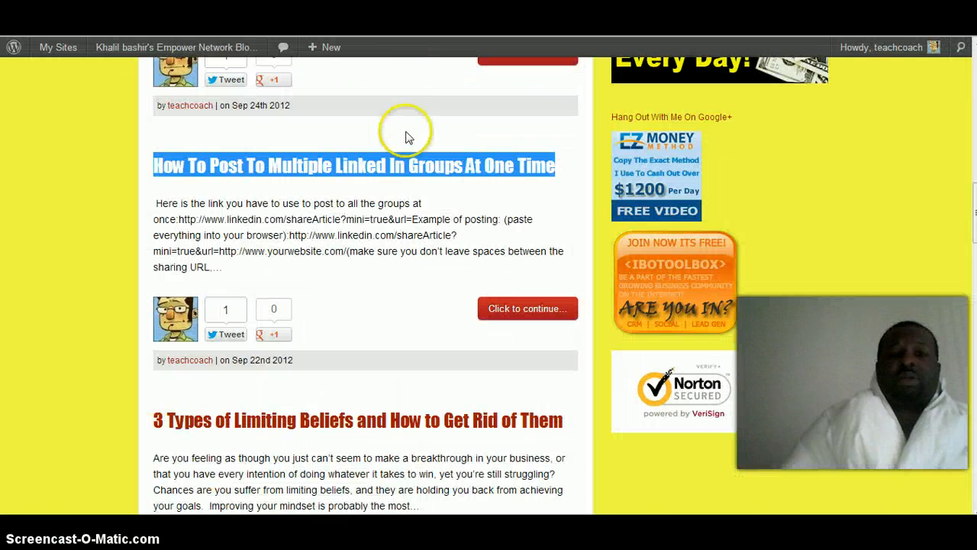
left_click(509, 310)
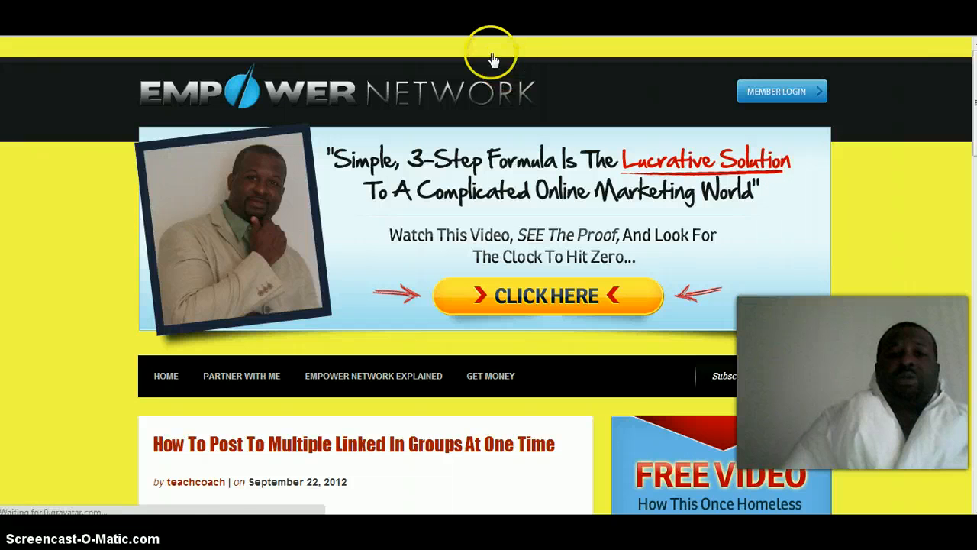
right_click(410, 32)
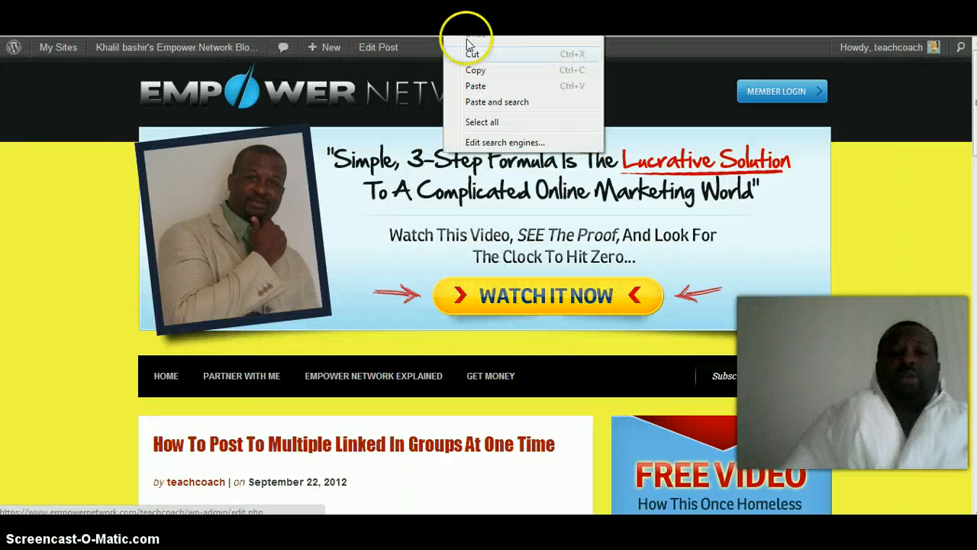
left_click(450, 68)
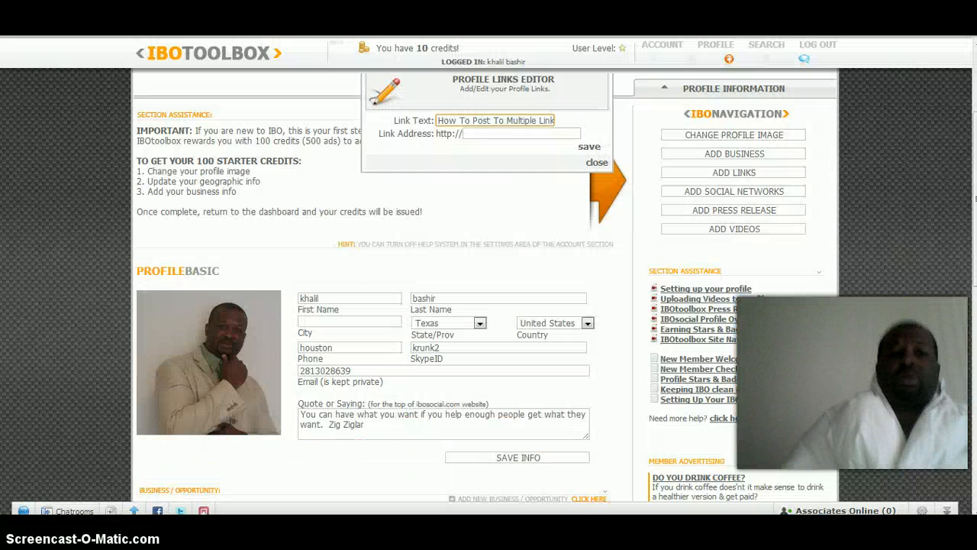
Switch to IBOtoolbox and paste the copied post address as the link address of the new profile link
left_click(474, 133)
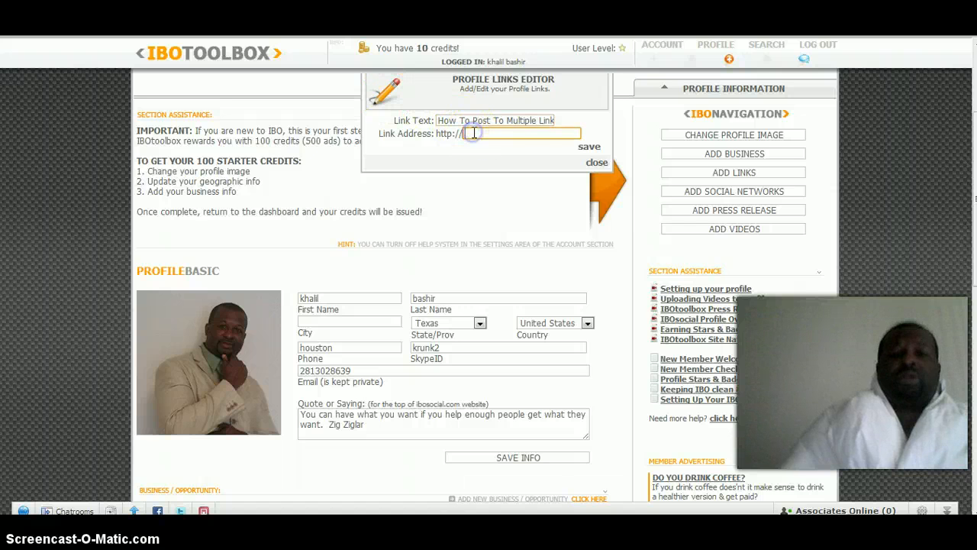
right_click(473, 135)
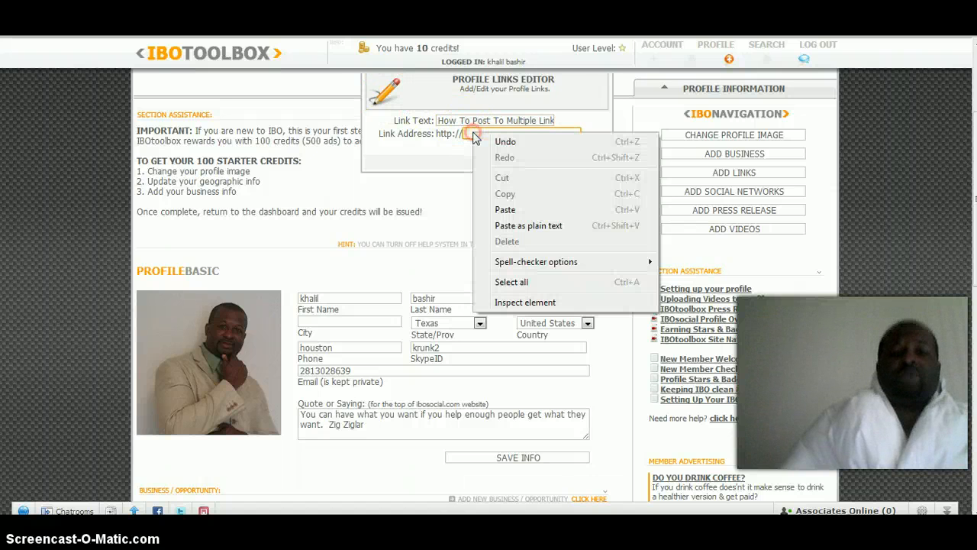
left_click(505, 210)
left_click(491, 134)
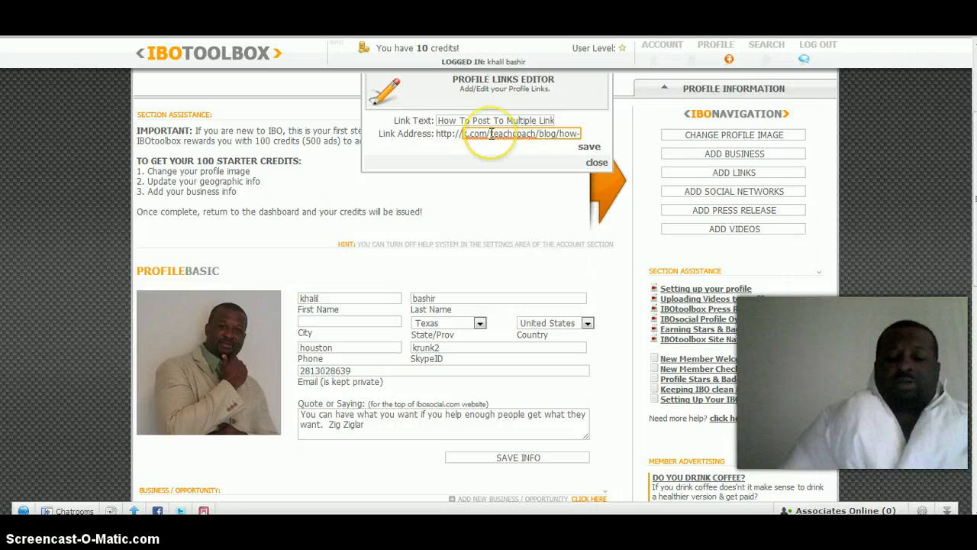
key("Left")
key("Left")
key("Left")
key("Left")
key("Left")
key("Left")
key("Left")
key("Left")
key("Left")
key("Left")
key("Left")
key("Left")
key("Left")
key("Left")
key("Left")
key("Left")
key("Left")
key("Left")
key("Left")
key("Left")
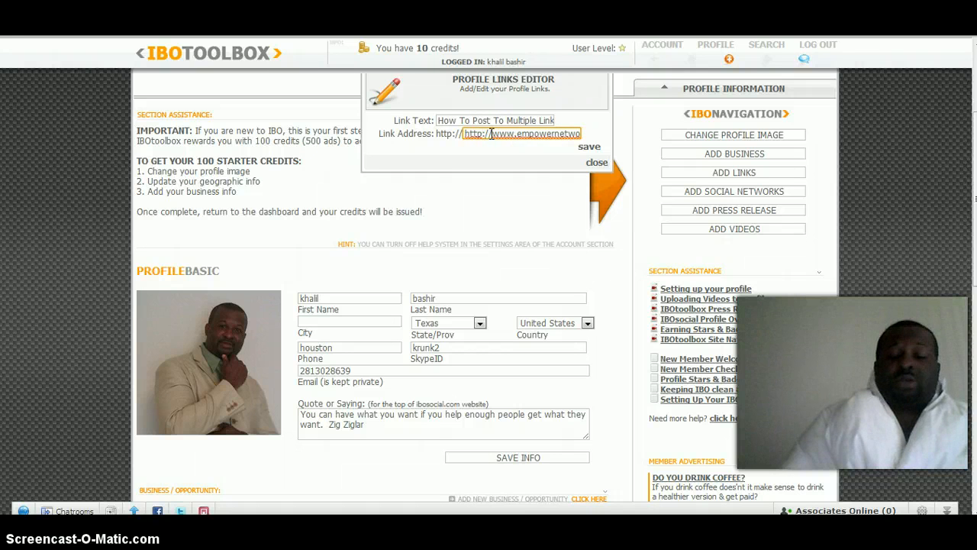
key("BackSpace")
key("BackSpace")
key("BackSpace")
key("BackSpace")
key("BackSpace")
key("BackSpace")
key("BackSpace")
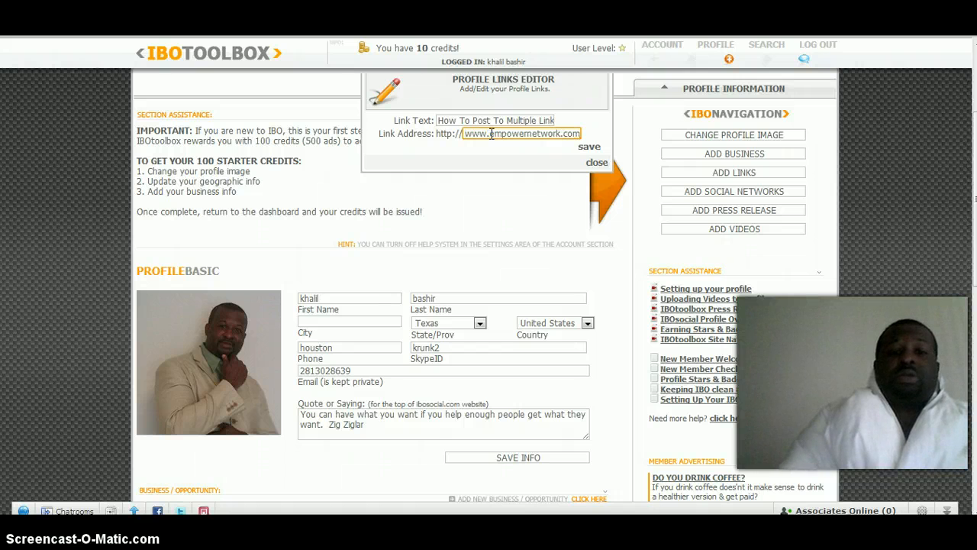
Save the new profile link and check its entry in the Profile Links section of the profile
left_click(589, 145)
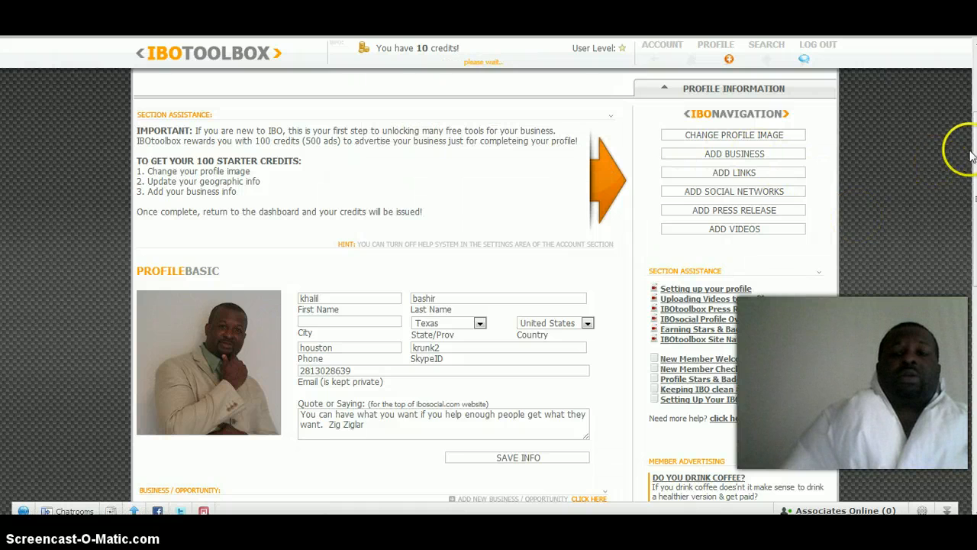
left_click_drag(975, 200, 975, 307)
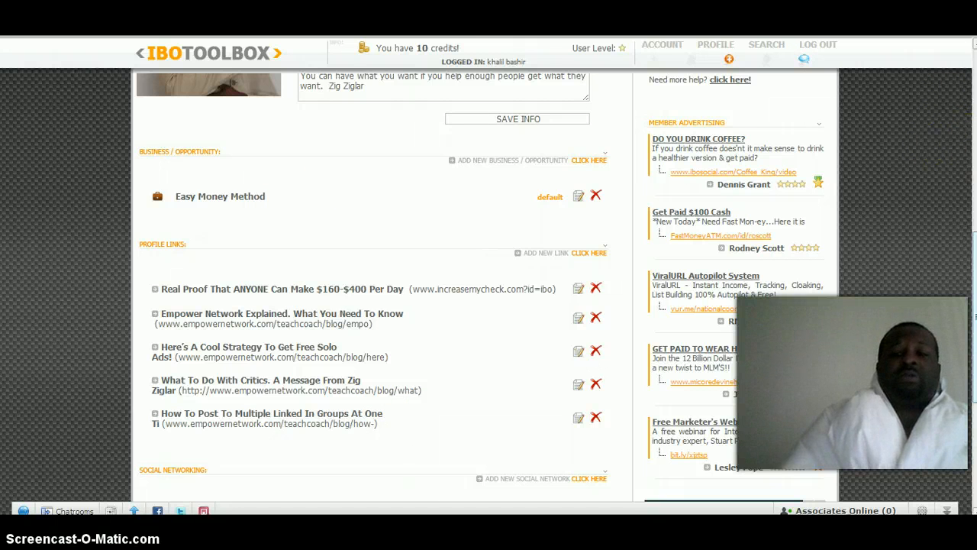
scroll(664, 260, "down", 1)
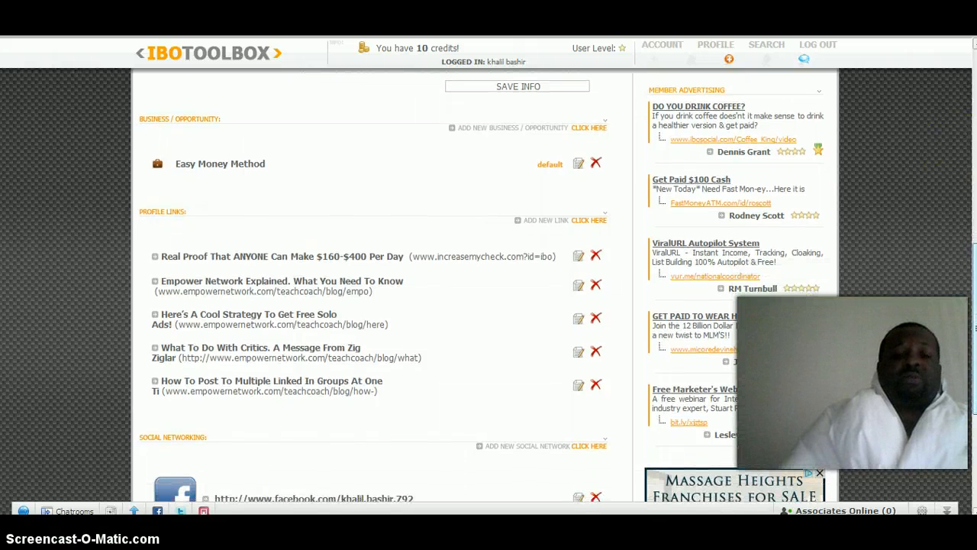